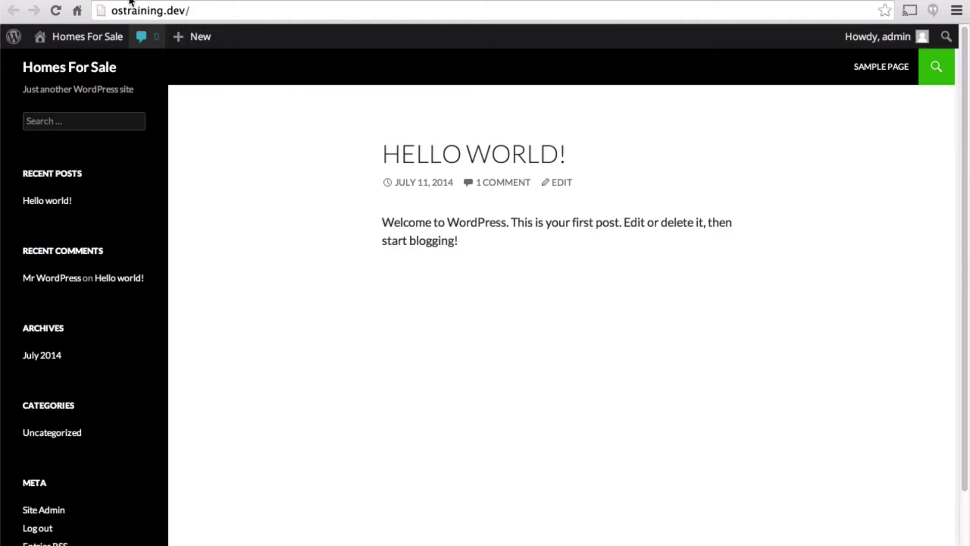
# Activate the Make theme from Appearance > Themes and reload the front page to see it.
pyautogui.click(76, 10)
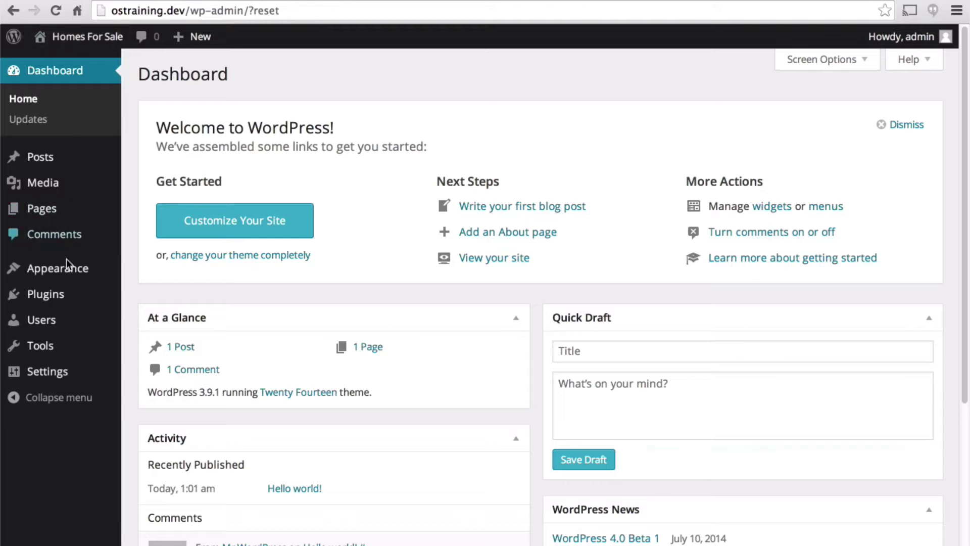
pyautogui.moveTo(85, 270)
pyautogui.click(146, 270)
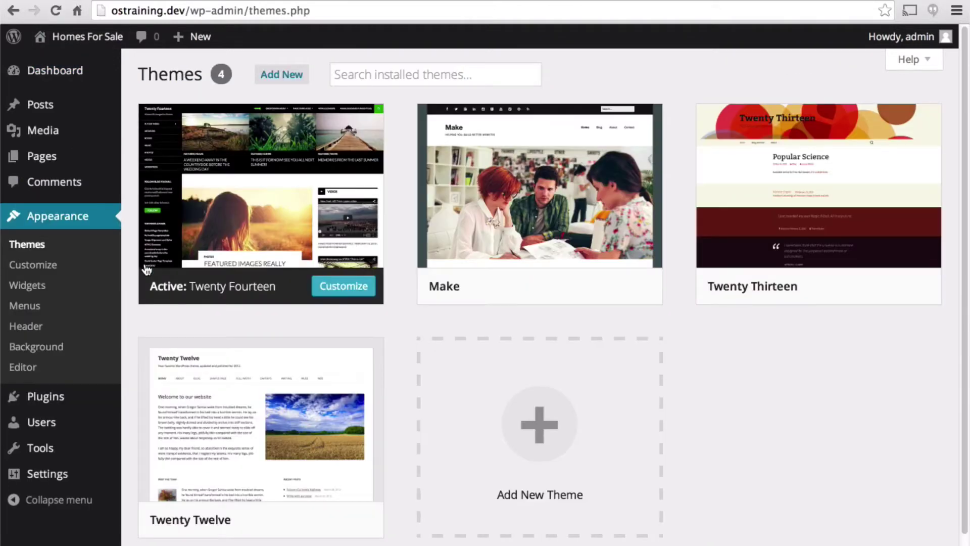
pyautogui.moveTo(509, 223)
pyautogui.click(533, 287)
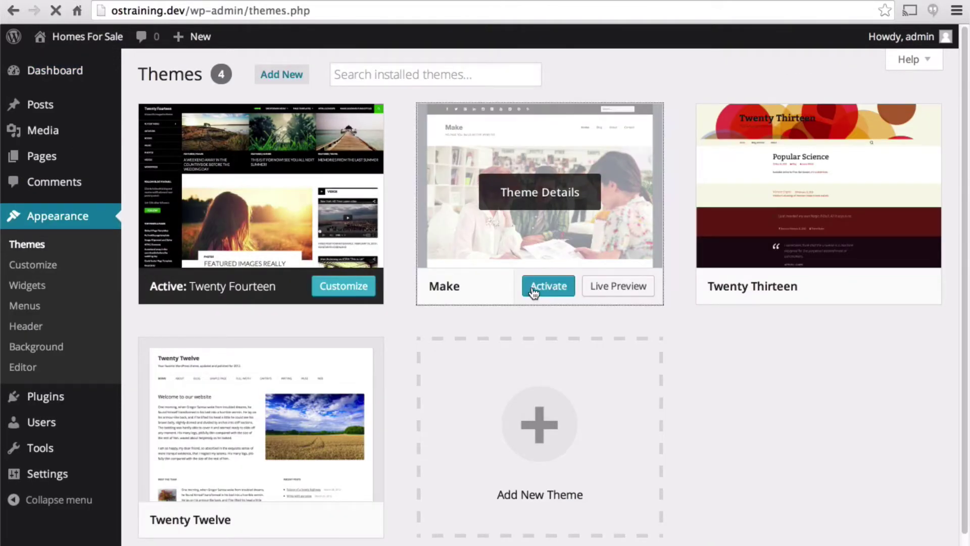
pyautogui.click(271, 118)
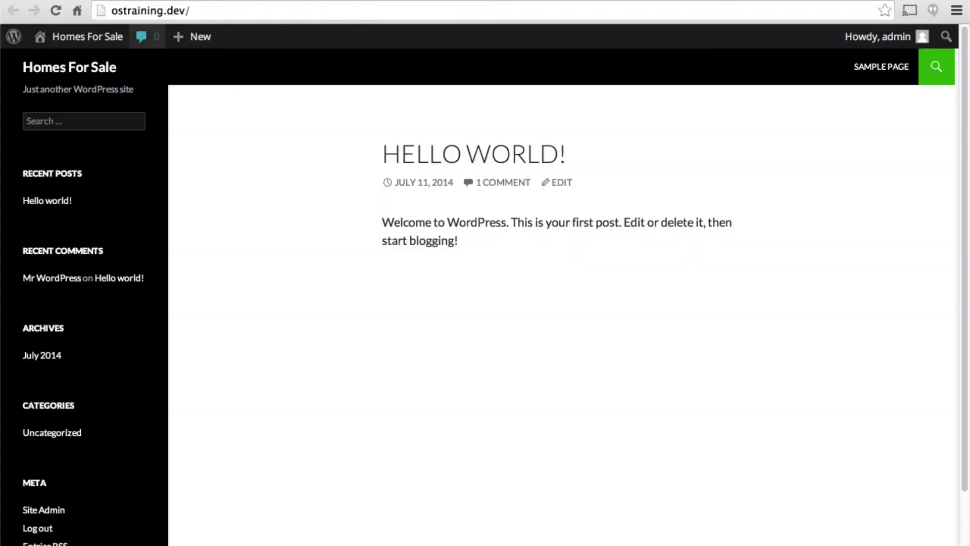
pyautogui.hotkey('ctrl', 'r')
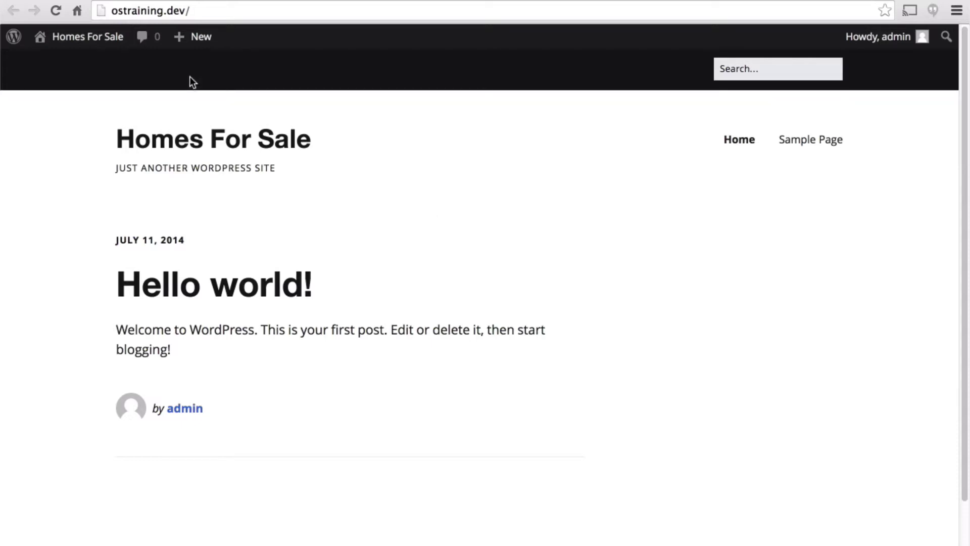
# Open the Customizer for Make from the themes list, briefly expanding and collapsing General.
pyautogui.click(13, 10)
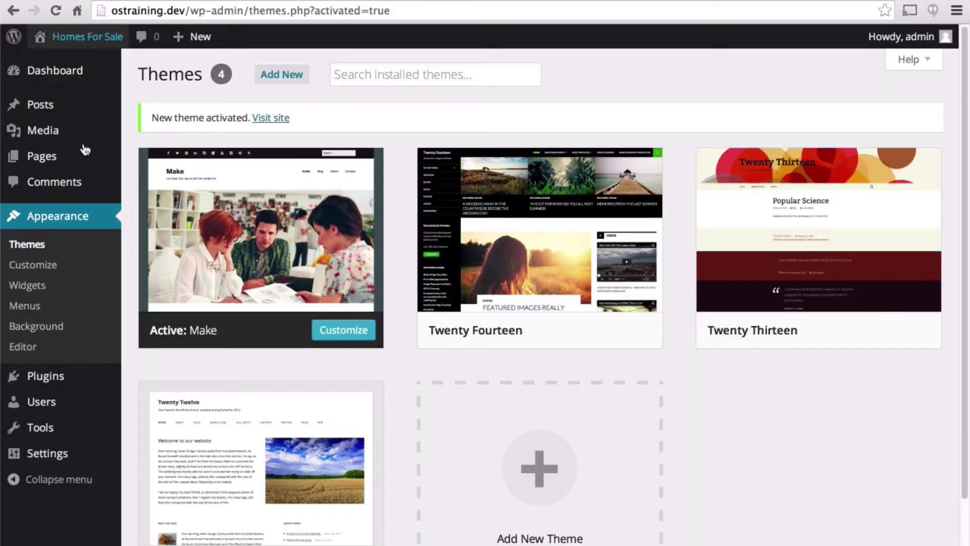
pyautogui.click(67, 272)
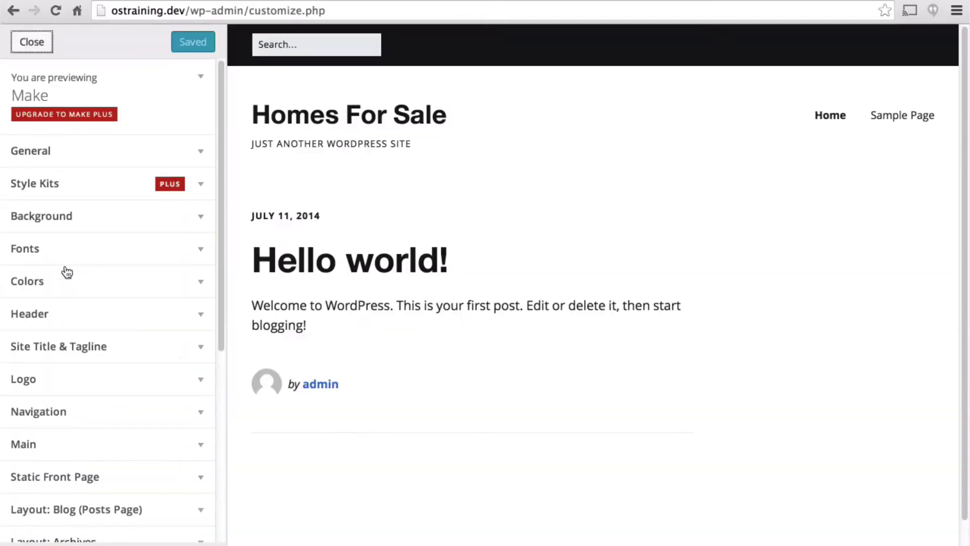
pyautogui.click(200, 153)
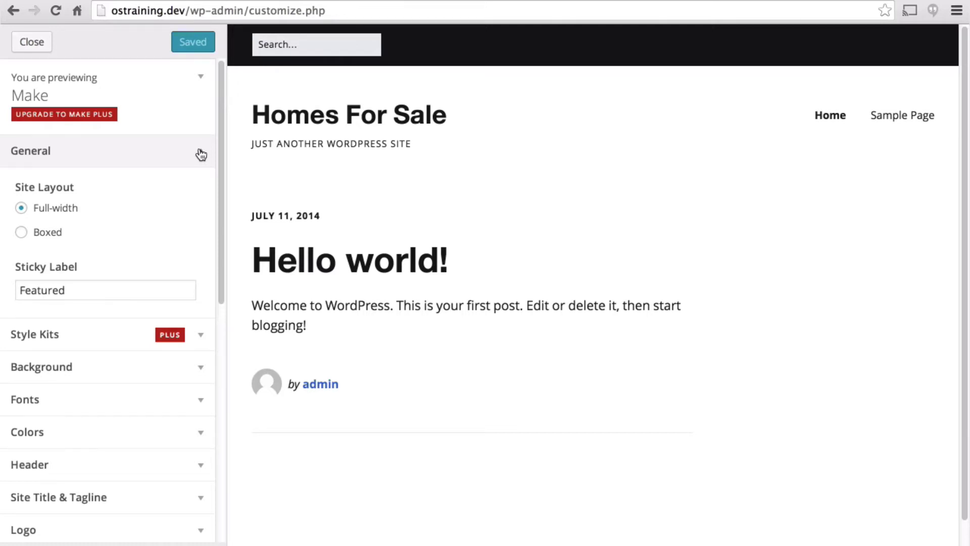
pyautogui.click(201, 154)
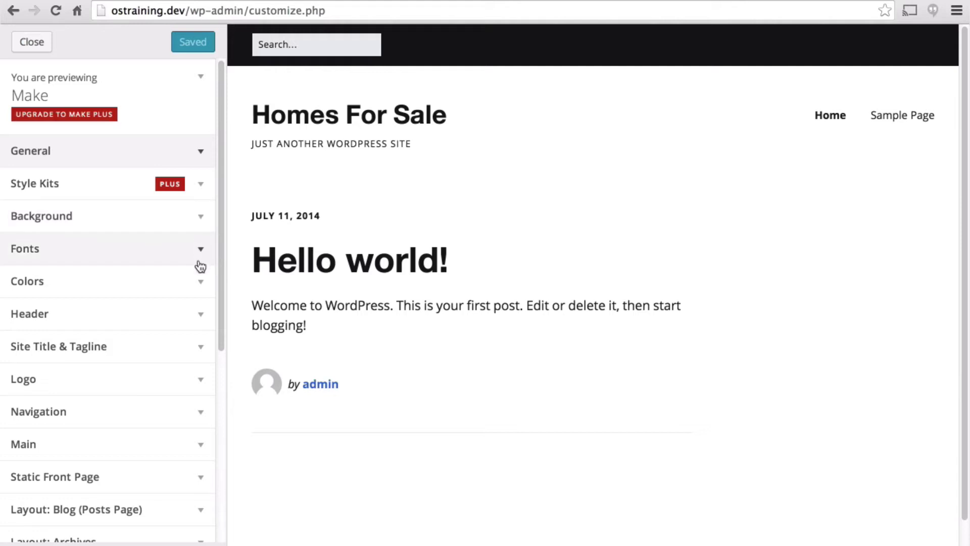
# Set Header Layout to Navigation Below and show the title/logo on the Right.
pyautogui.click(201, 316)
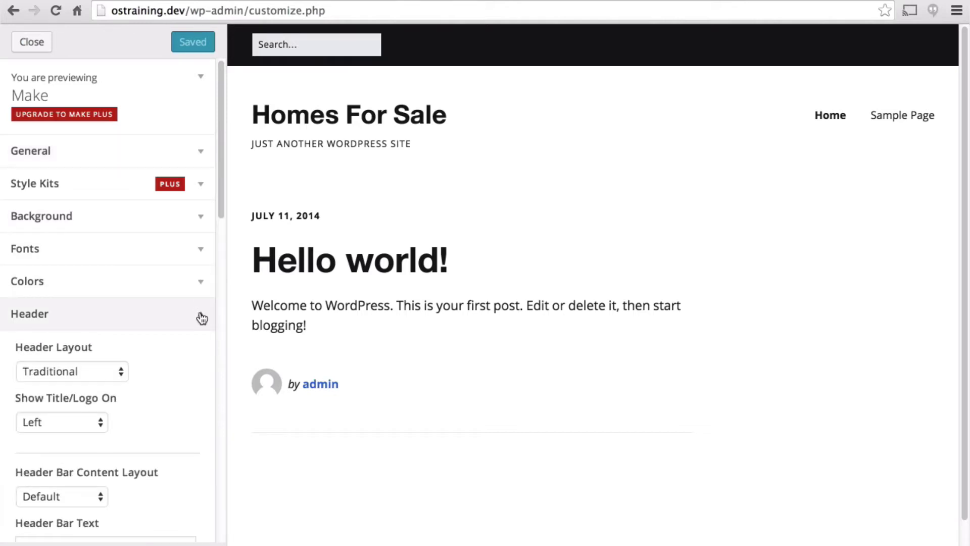
pyautogui.click(92, 371)
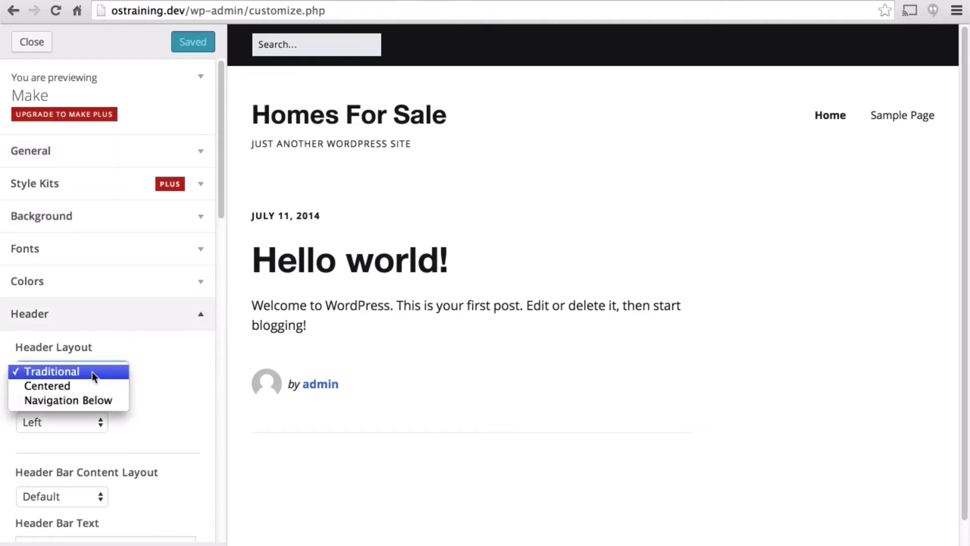
pyautogui.click(90, 401)
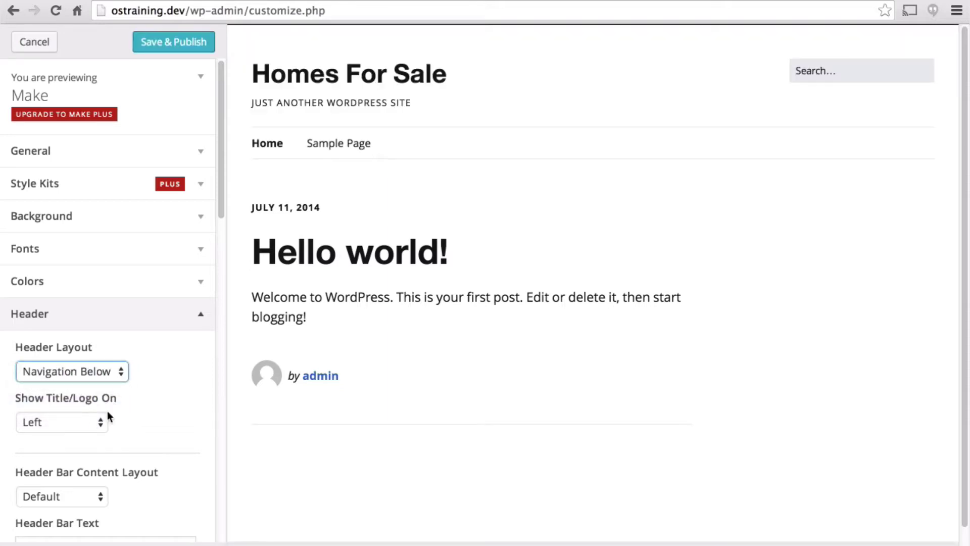
pyautogui.click(81, 422)
pyautogui.click(69, 438)
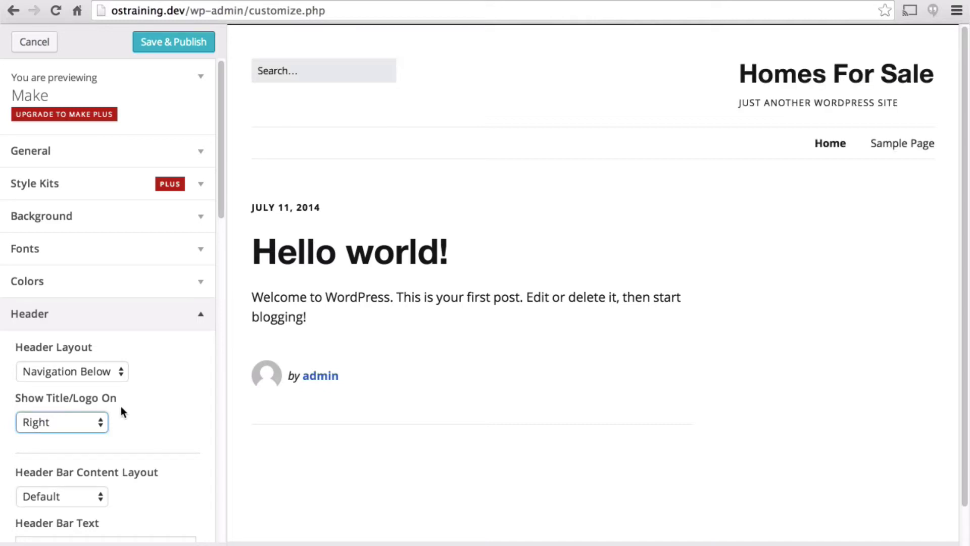
pyautogui.scroll(-2, 120, 406)
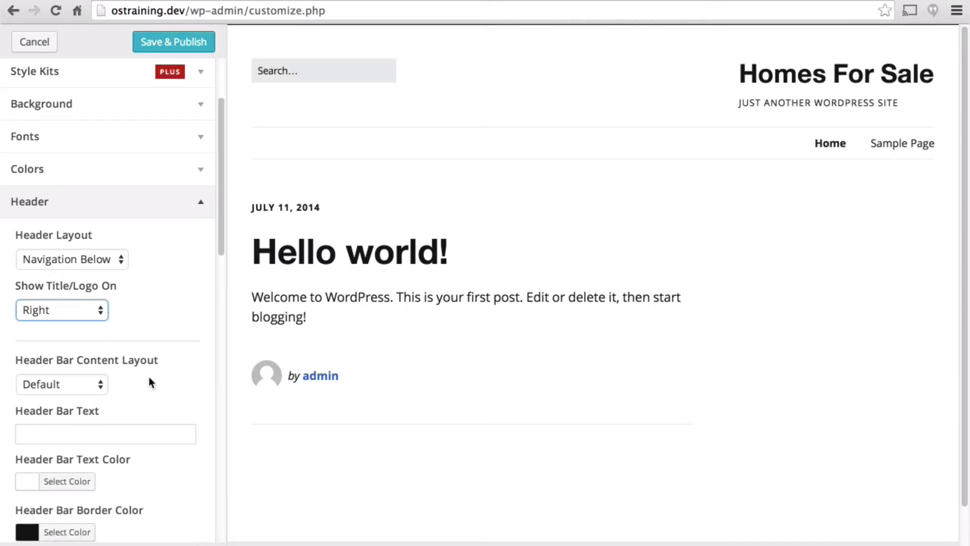
pyautogui.scroll(-3, 149, 377)
pyautogui.scroll(-3, 151, 385)
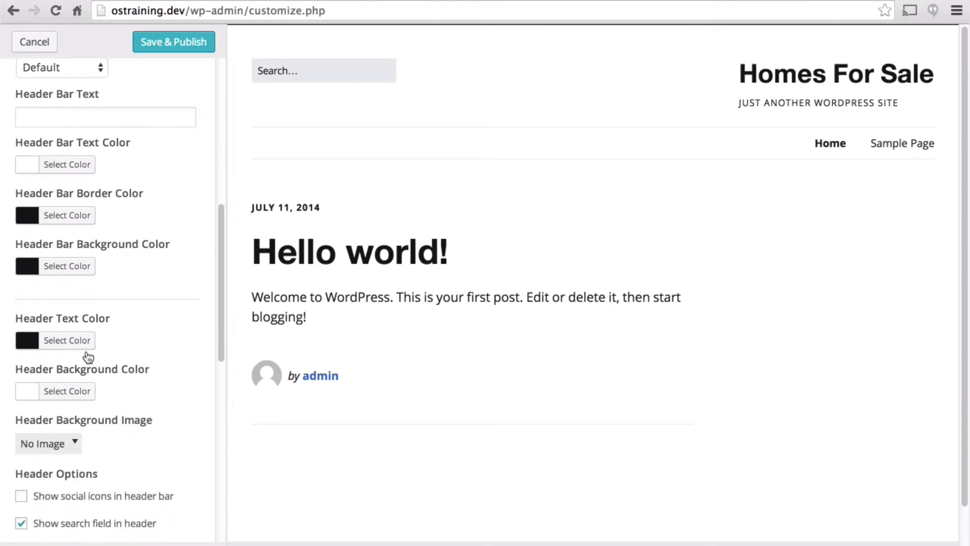
pyautogui.scroll(-2, 135, 349)
pyautogui.scroll(-1, 133, 344)
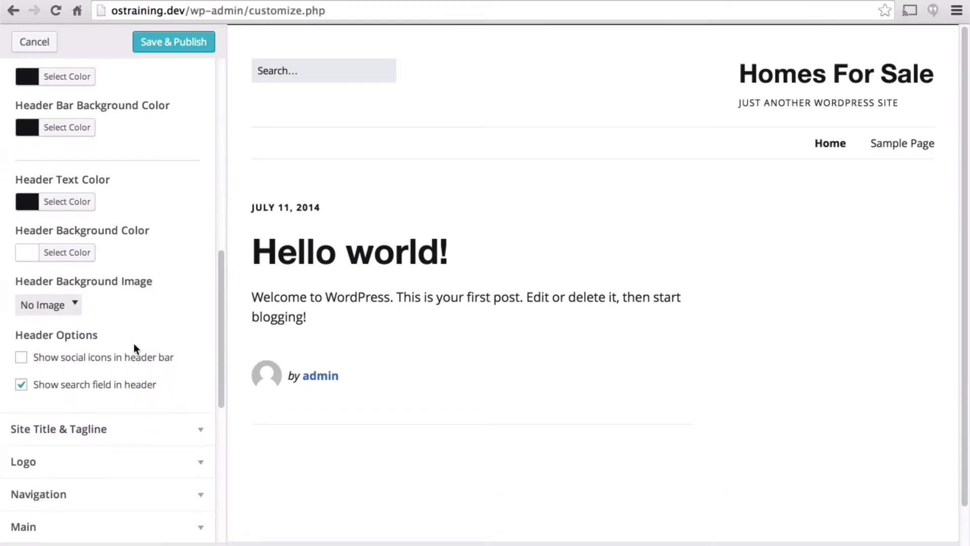
# Upload Happy-Couple.jpg as the header background image.
pyautogui.click(64, 306)
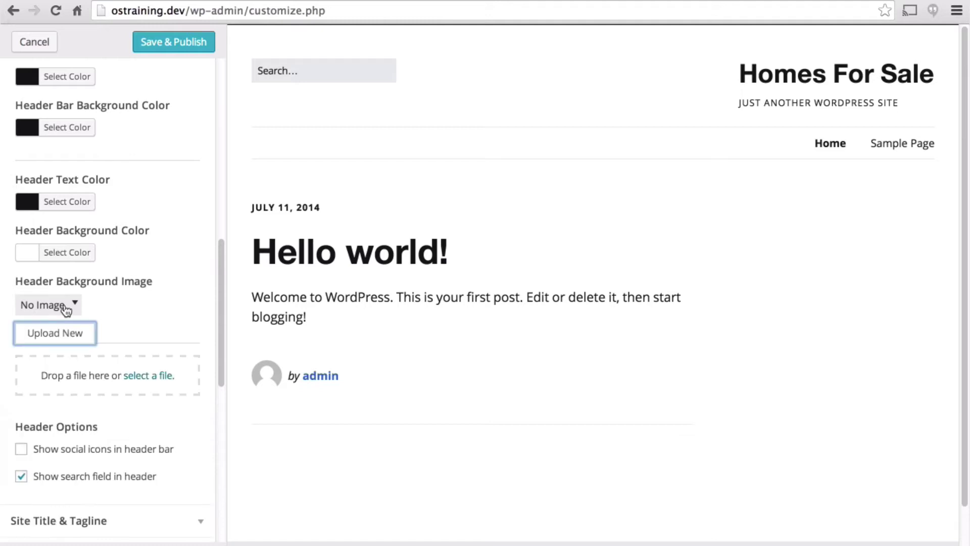
pyautogui.click(138, 377)
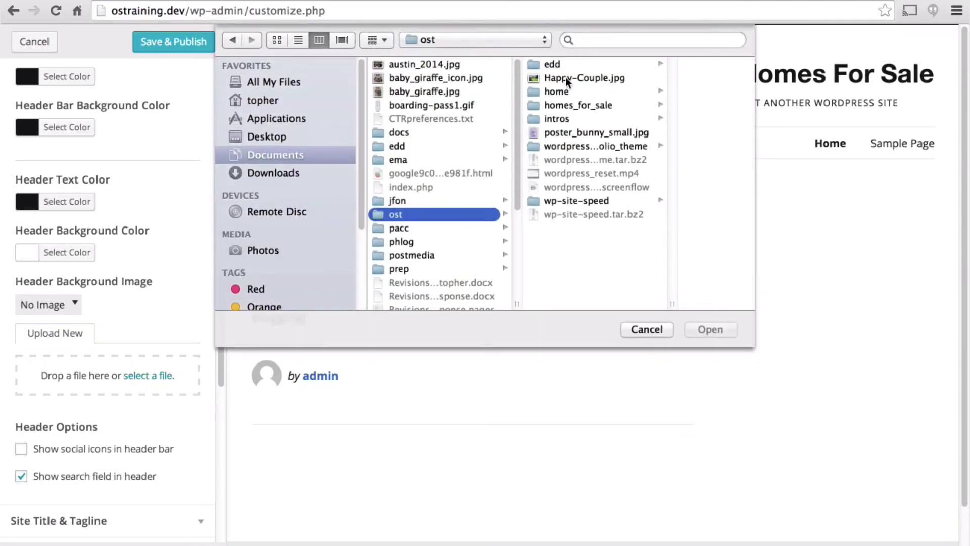
pyautogui.doubleClick(566, 78)
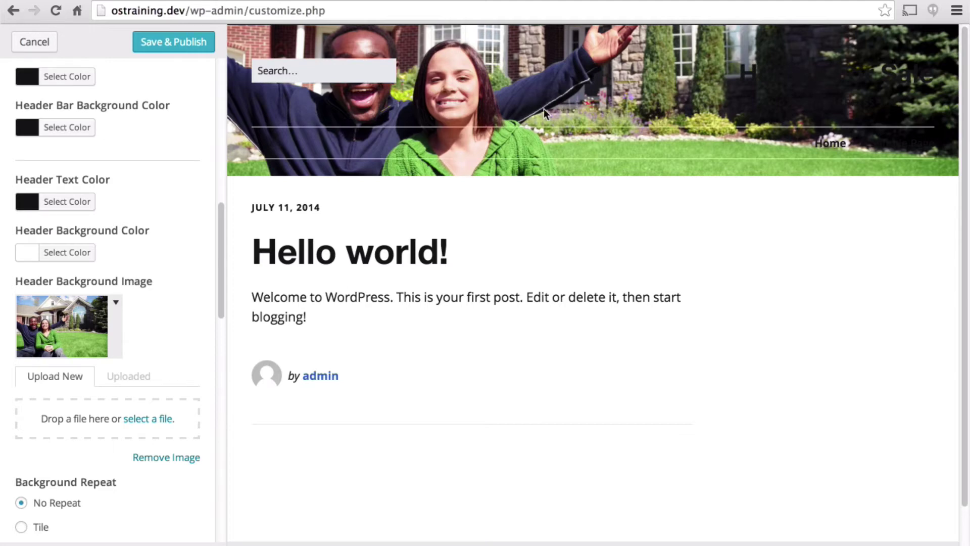
pyautogui.scroll(-10, 209, 302)
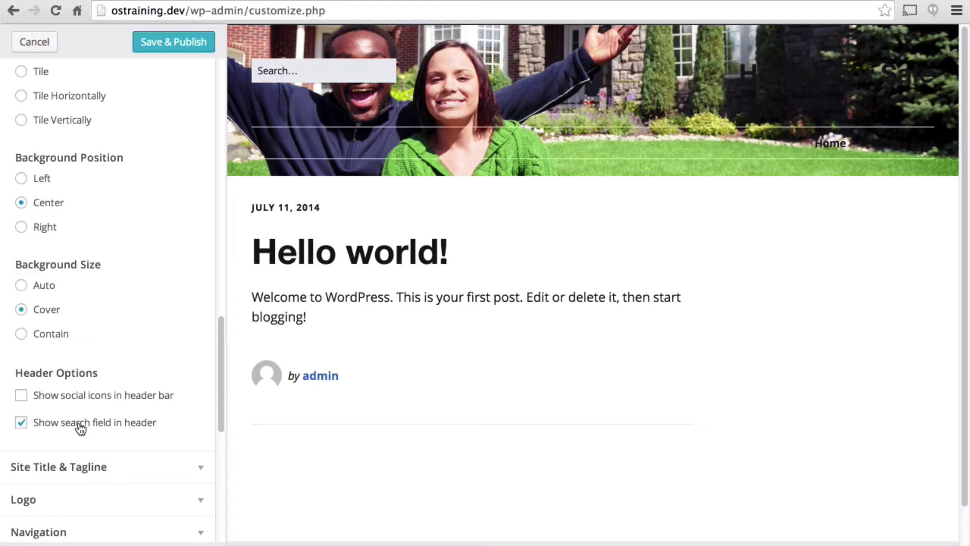
# Turn off the search field in the header.
pyautogui.click(81, 429)
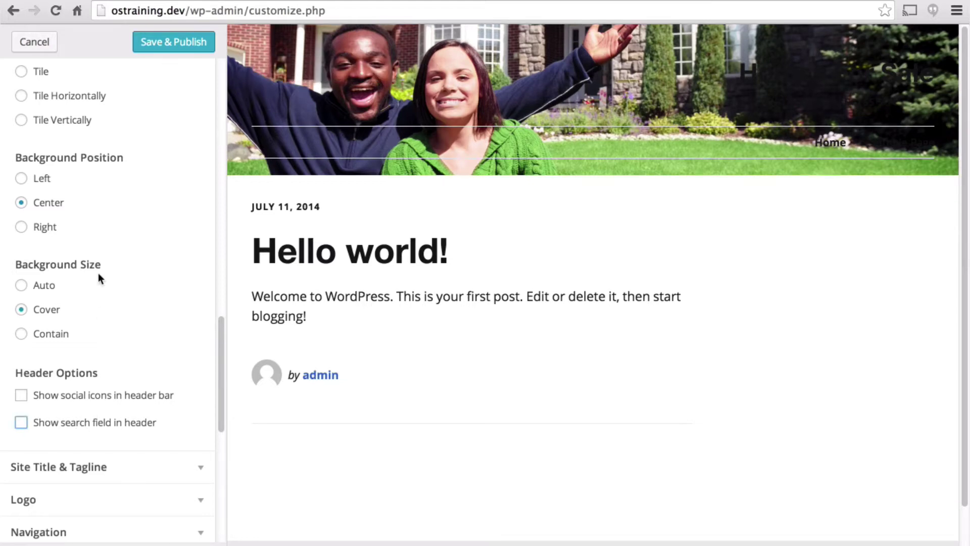
pyautogui.scroll(6, 99, 276)
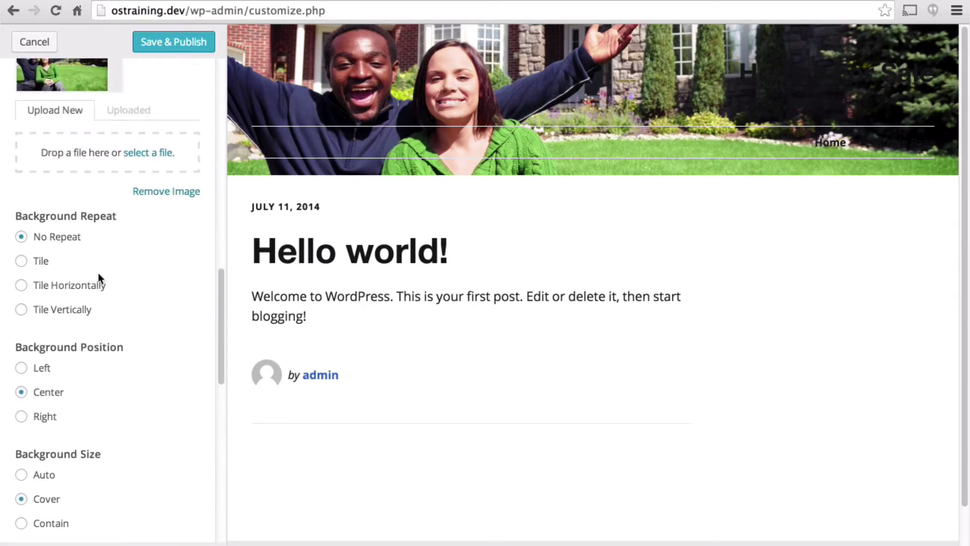
pyautogui.scroll(5, 98, 276)
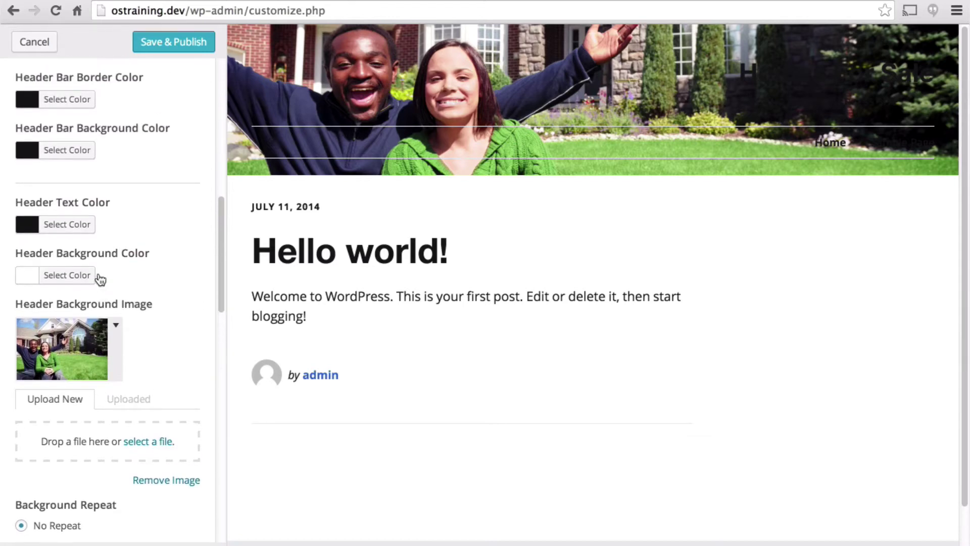
# Set the header text colour to white (#ffffff).
pyautogui.click(78, 273)
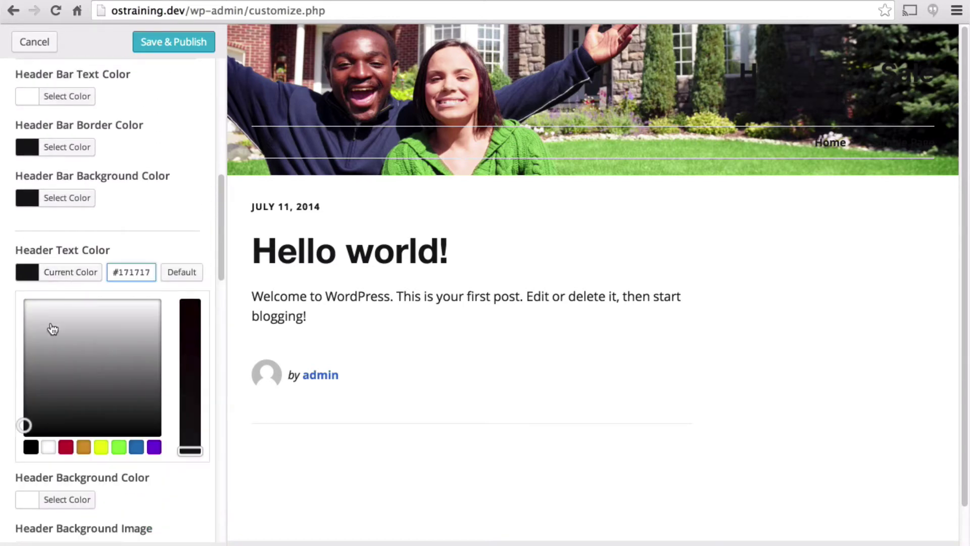
pyautogui.click(39, 309)
pyautogui.moveTo(14, 289); pyautogui.dragTo(8, 275)
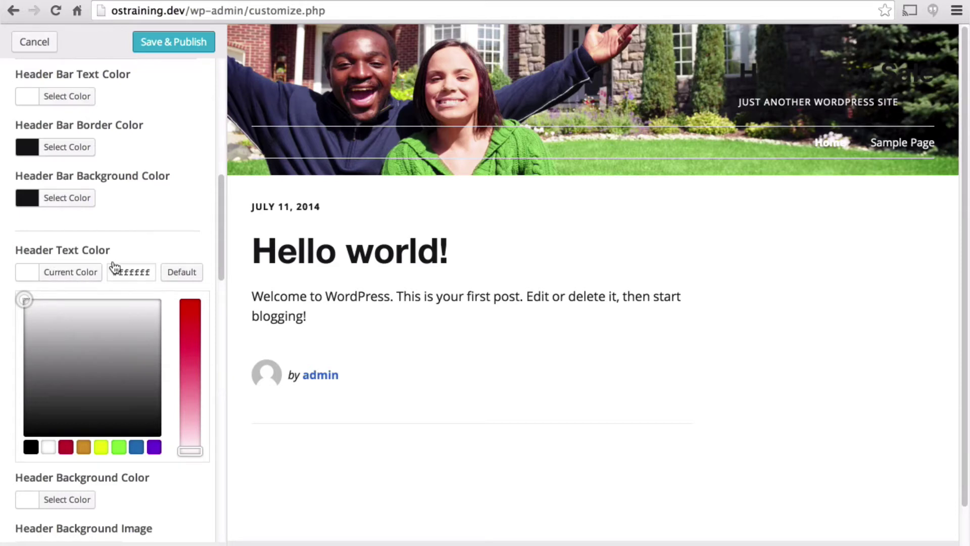
pyautogui.scroll(-9, 116, 268)
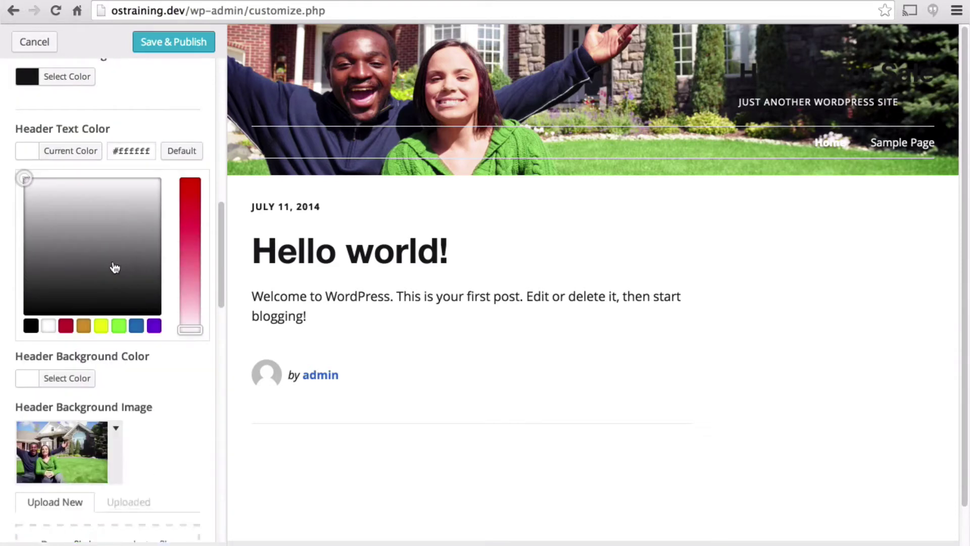
# Under Site Title & Tagline, set the site title colour to white (#ffffff).
pyautogui.scroll(-10, 112, 260)
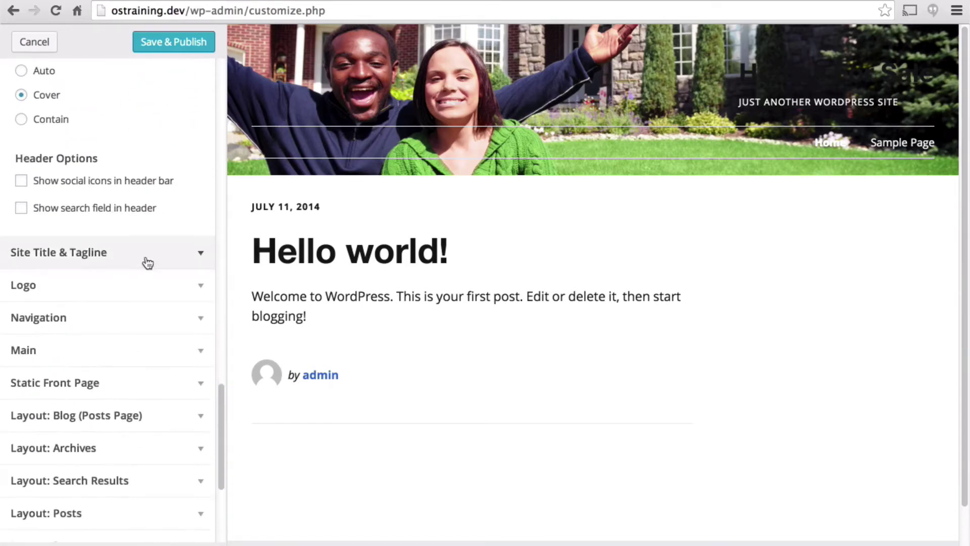
pyautogui.click(201, 253)
pyautogui.scroll(2, 138, 161)
pyautogui.scroll(3, 138, 160)
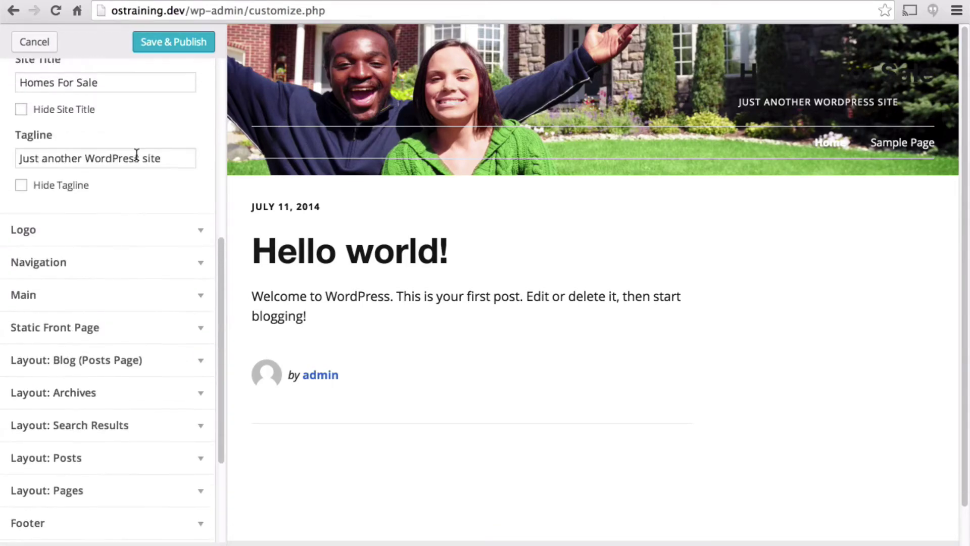
pyautogui.scroll(2, 135, 177)
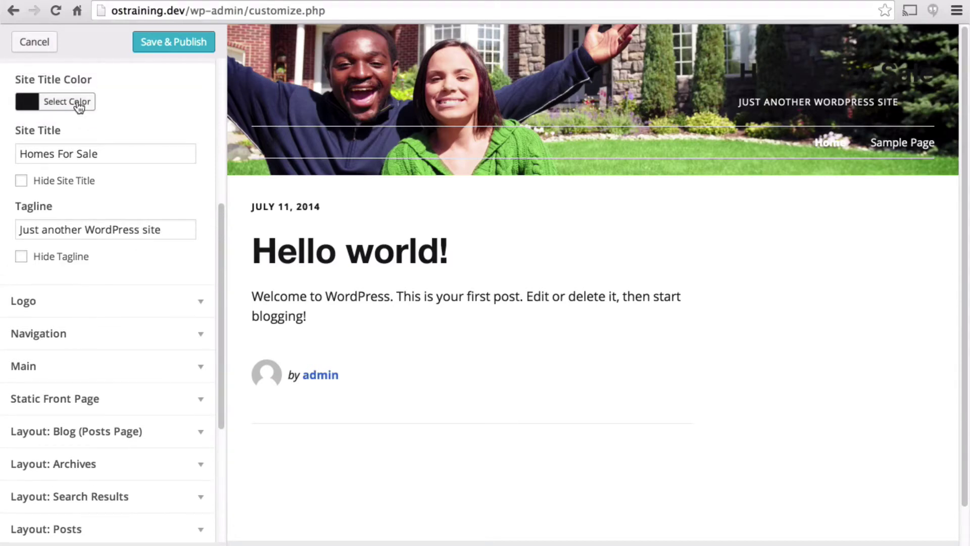
pyautogui.click(77, 103)
pyautogui.moveTo(54, 149); pyautogui.dragTo(10, 98)
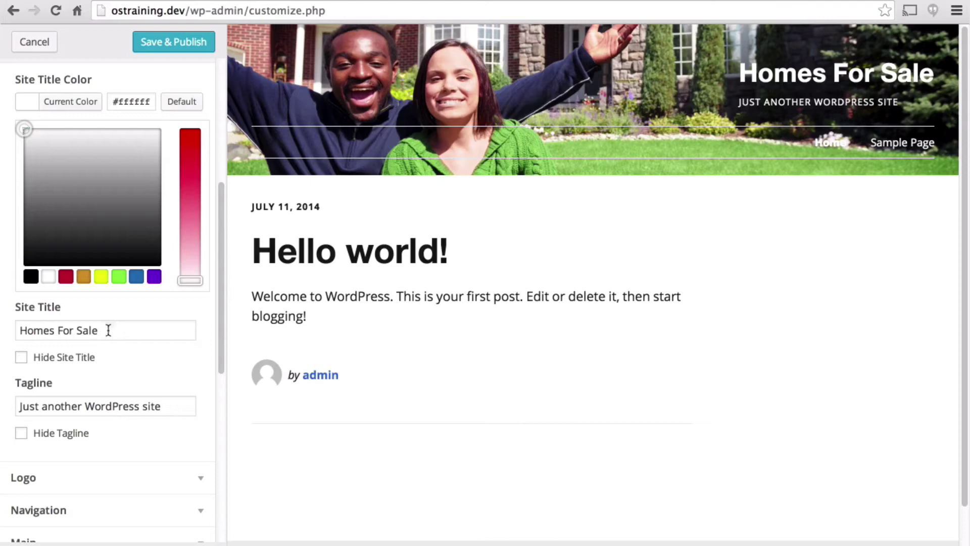
pyautogui.click(114, 351)
# Replace the tagline with 'Happy Homes for Happy People' and Save & Publish.
pyautogui.tripleClick(111, 358)
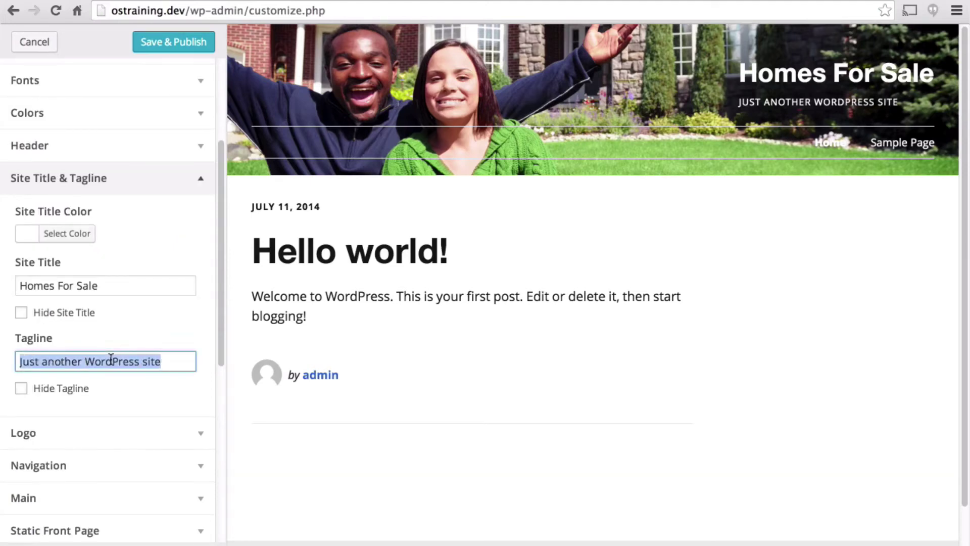
pyautogui.write('Happy')
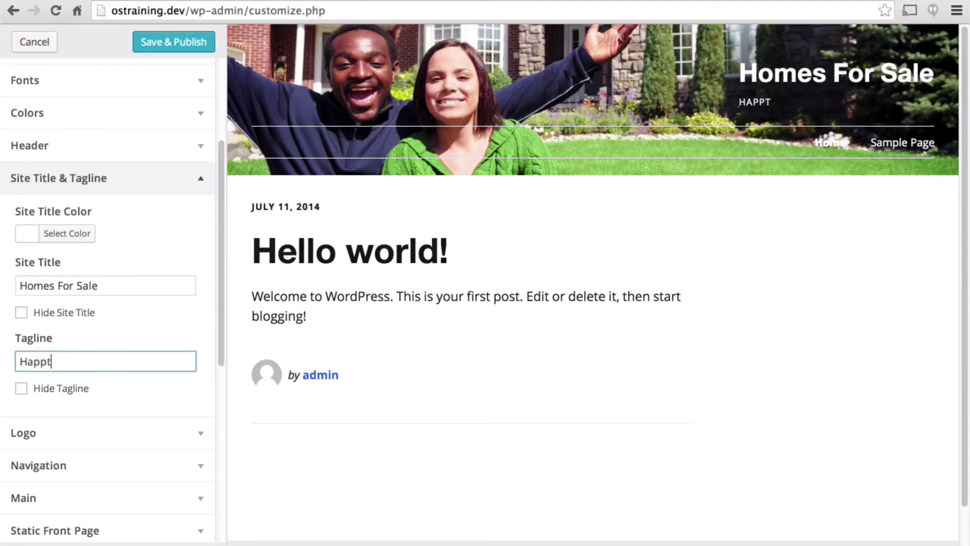
pyautogui.write(' Homes for Ha')
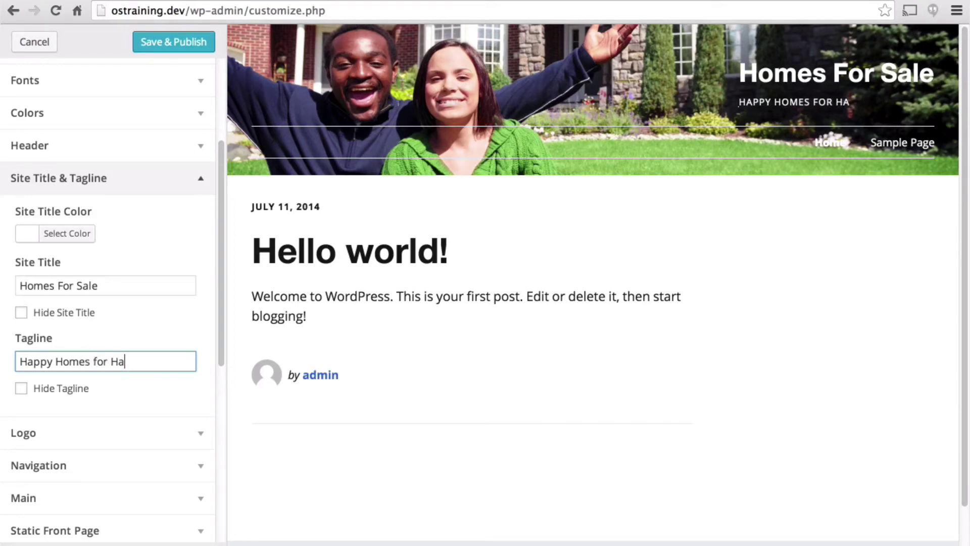
pyautogui.write('ppy People')
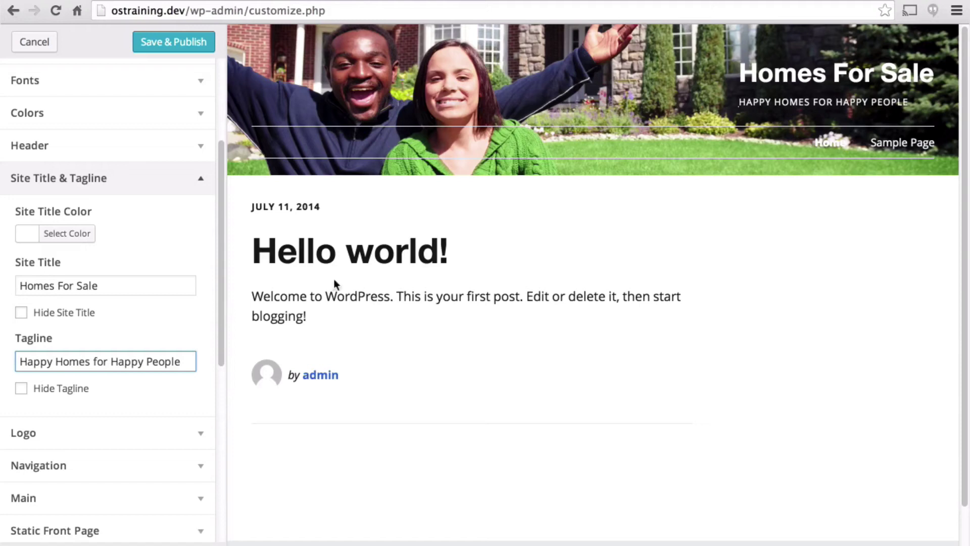
pyautogui.click(172, 42)
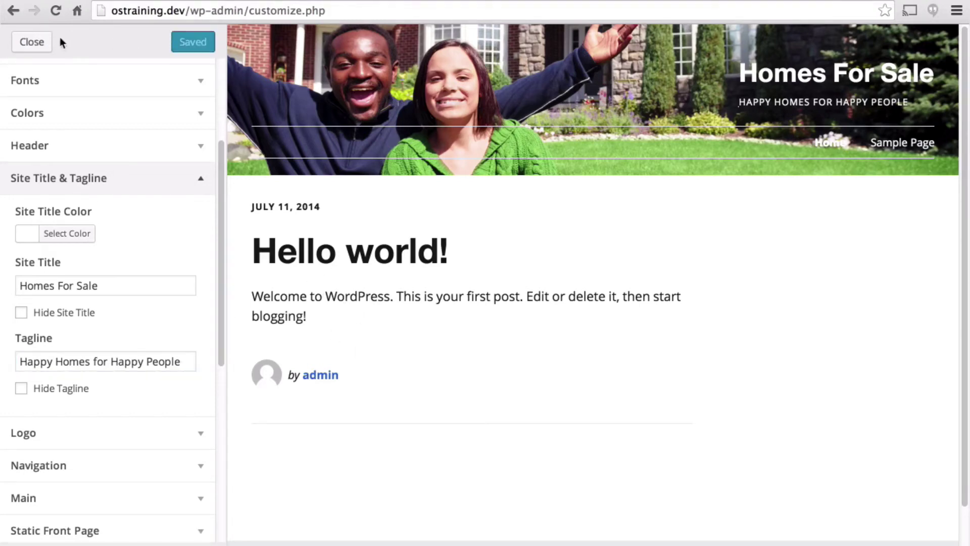
# Close the Customizer and move the Sample Page to the Trash.
pyautogui.click(35, 42)
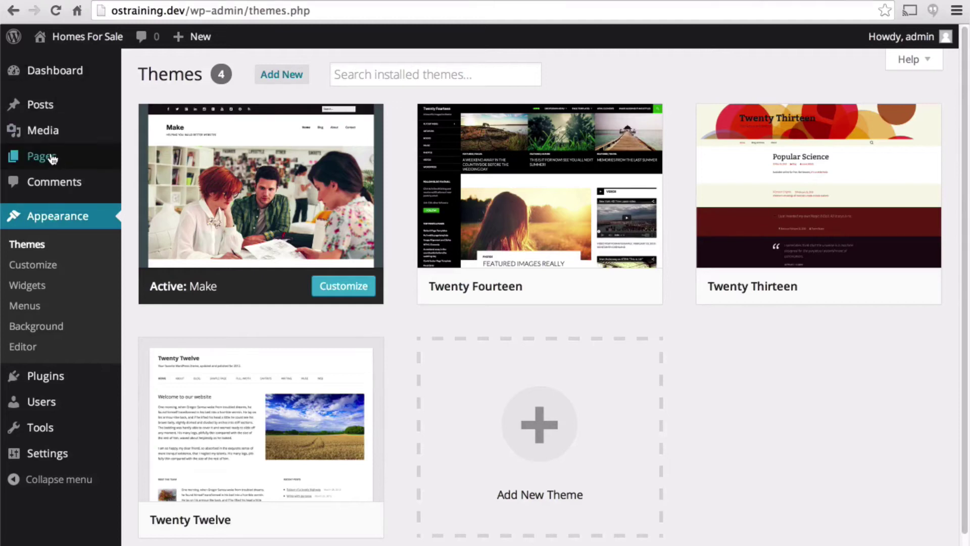
pyautogui.click(55, 160)
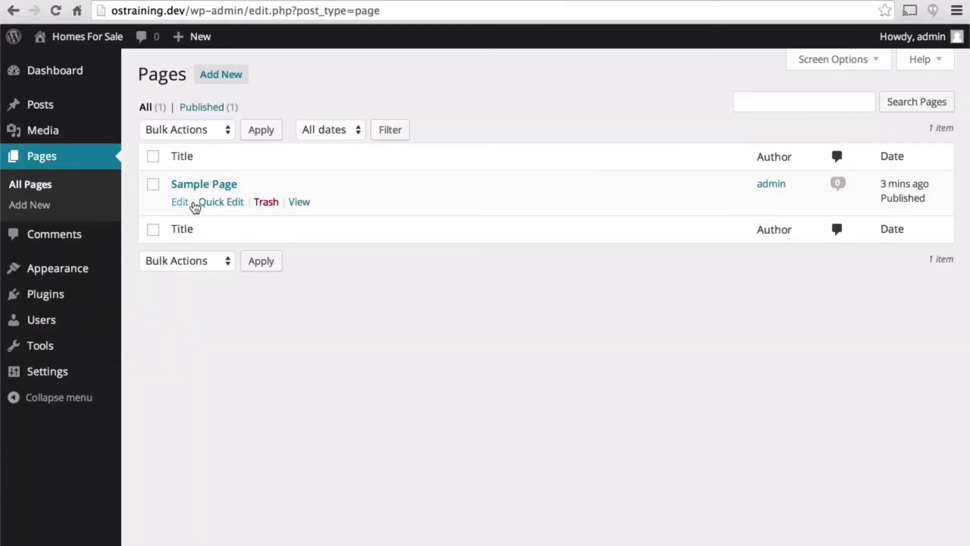
pyautogui.click(265, 202)
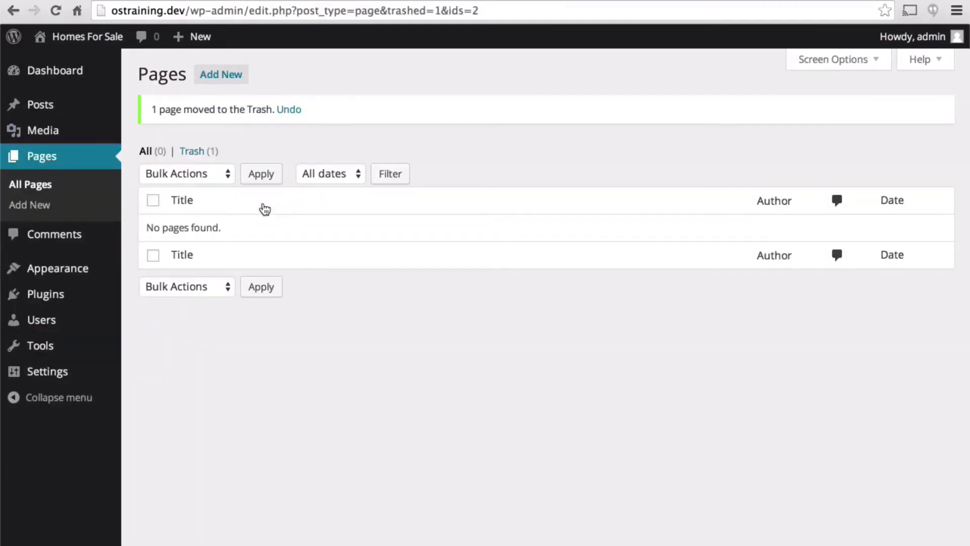
# Create new pages titled 'Home' and 'Blog', publishing Blog.
pyautogui.click(224, 79)
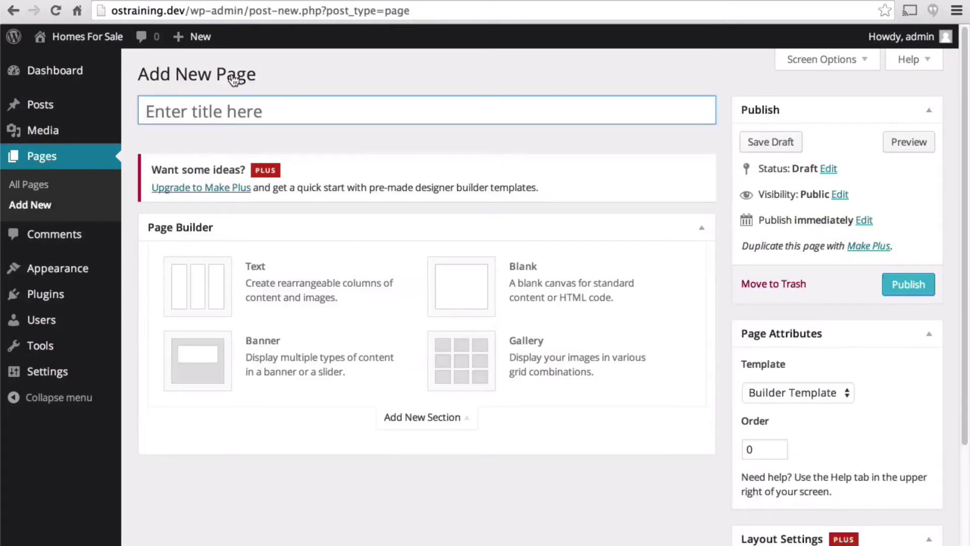
pyautogui.write('Home')
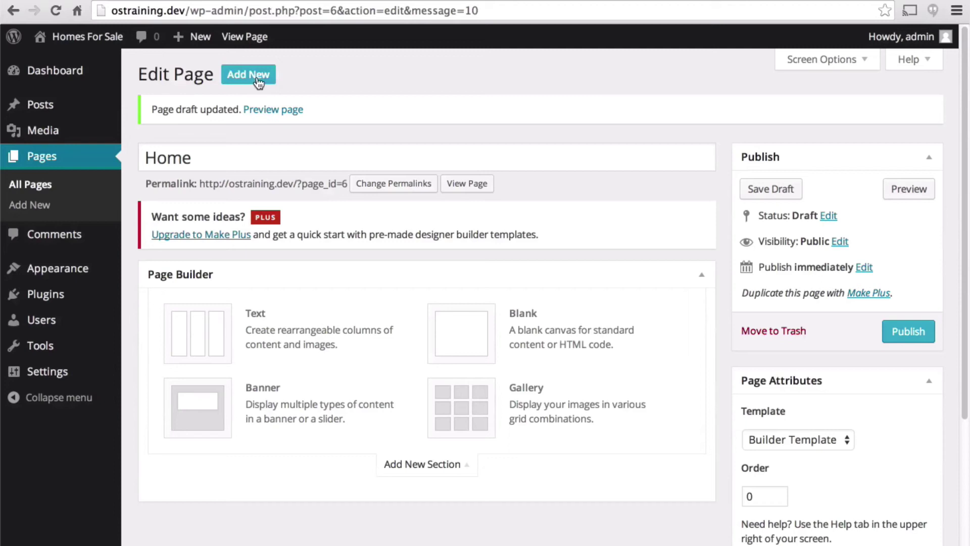
pyautogui.click(258, 79)
pyautogui.write('Blog')
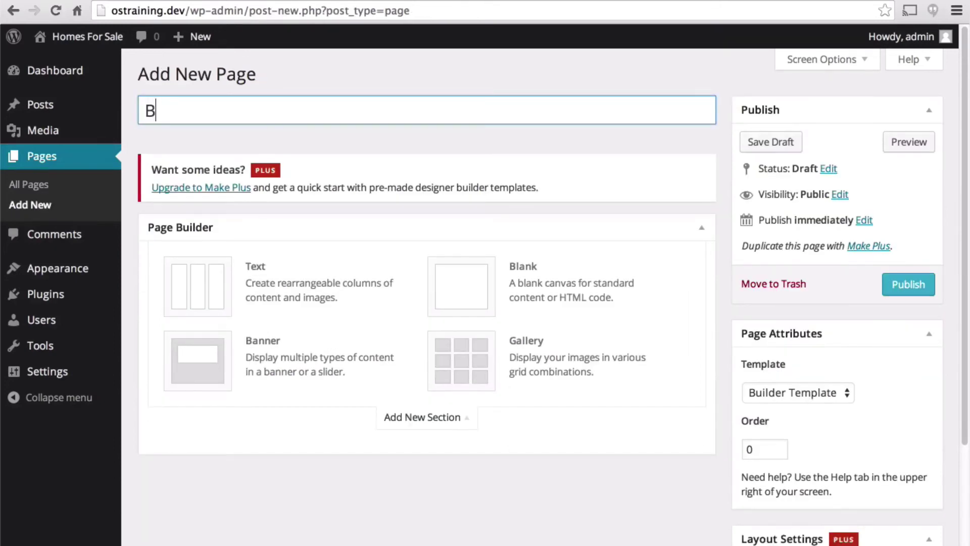
pyautogui.click(914, 286)
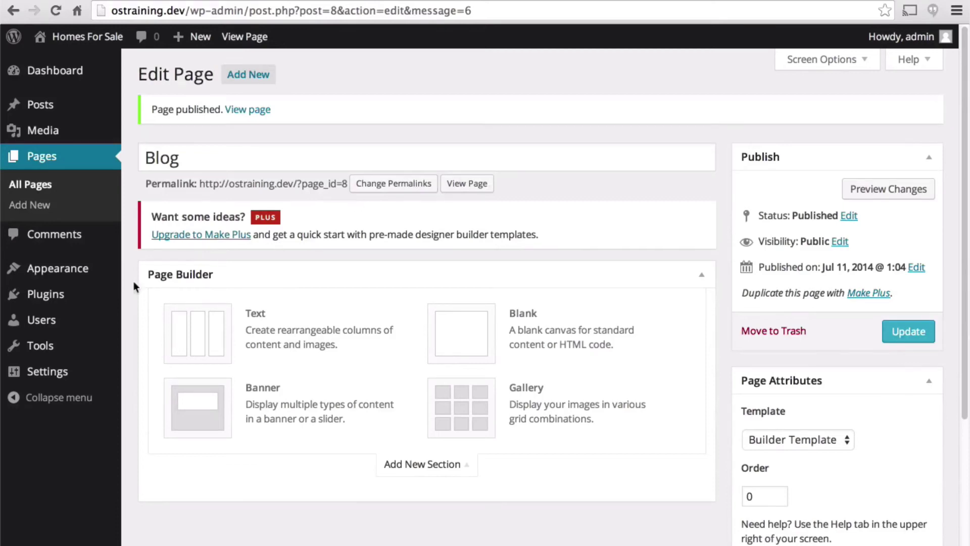
# Choose a static front page with Home as front page and Blog as posts page, then publish.
pyautogui.moveTo(92, 277)
pyautogui.click(160, 289)
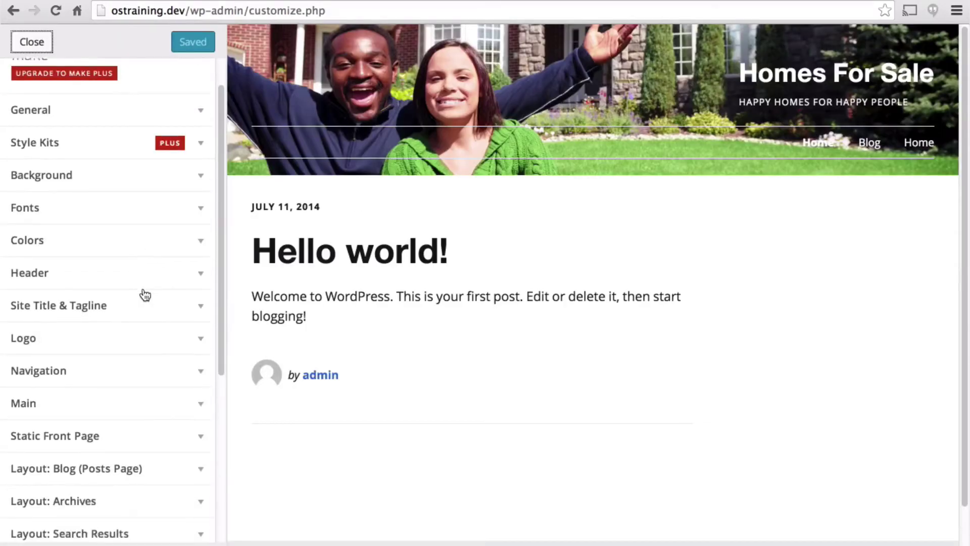
pyautogui.scroll(-3, 144, 295)
pyautogui.click(200, 354)
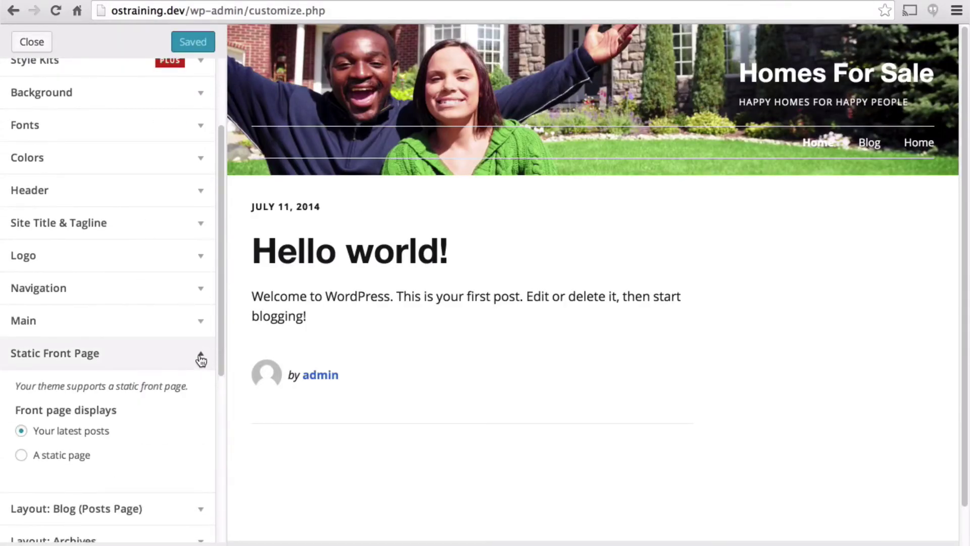
pyautogui.click(63, 456)
pyautogui.scroll(-4, 80, 503)
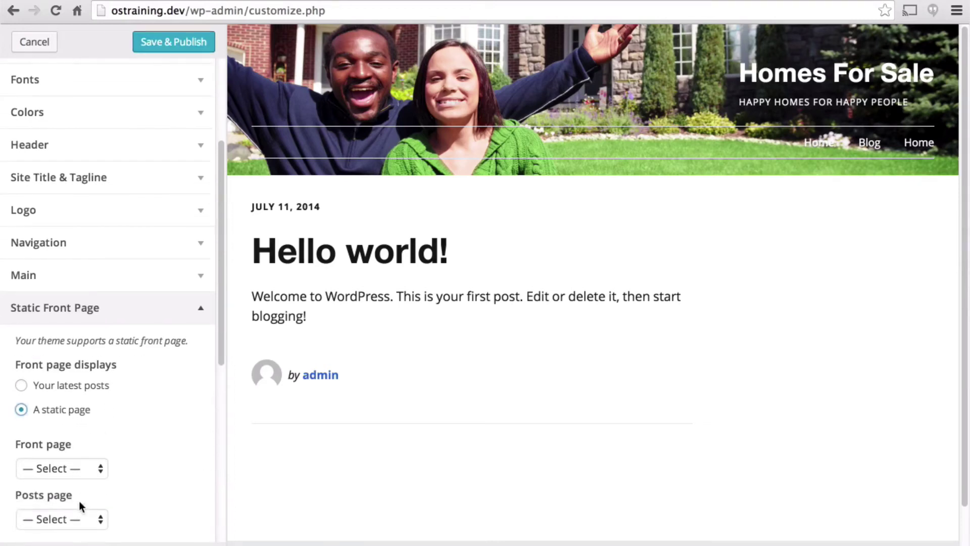
pyautogui.click(84, 322)
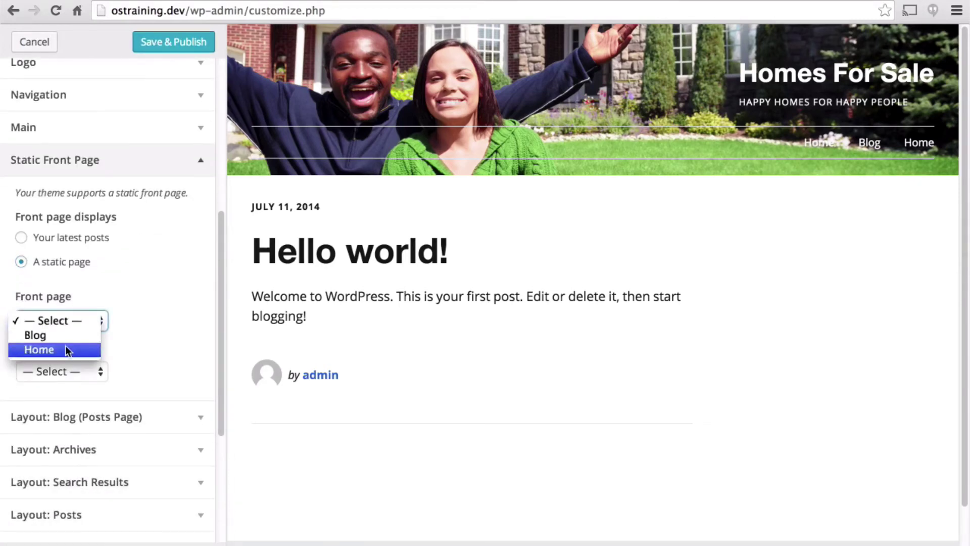
pyautogui.click(71, 349)
pyautogui.click(71, 372)
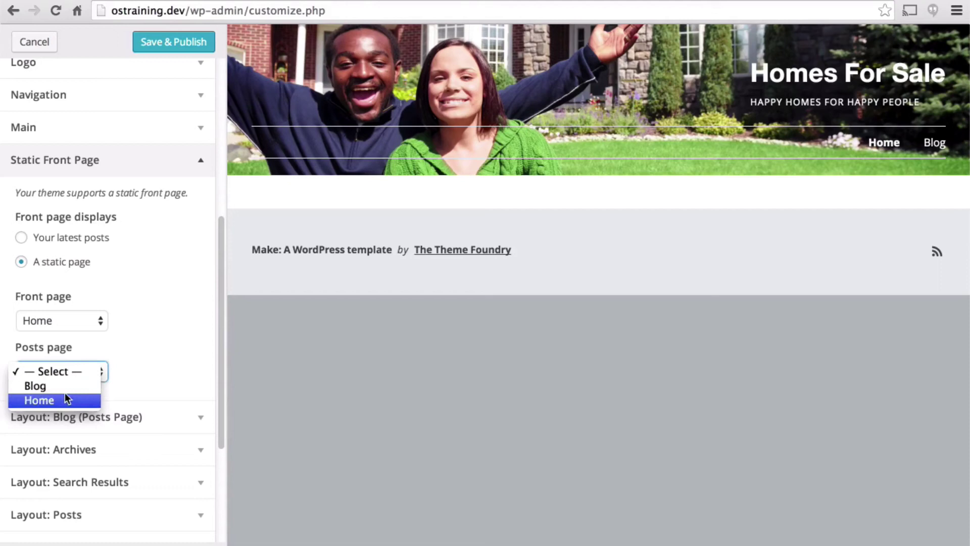
pyautogui.click(64, 387)
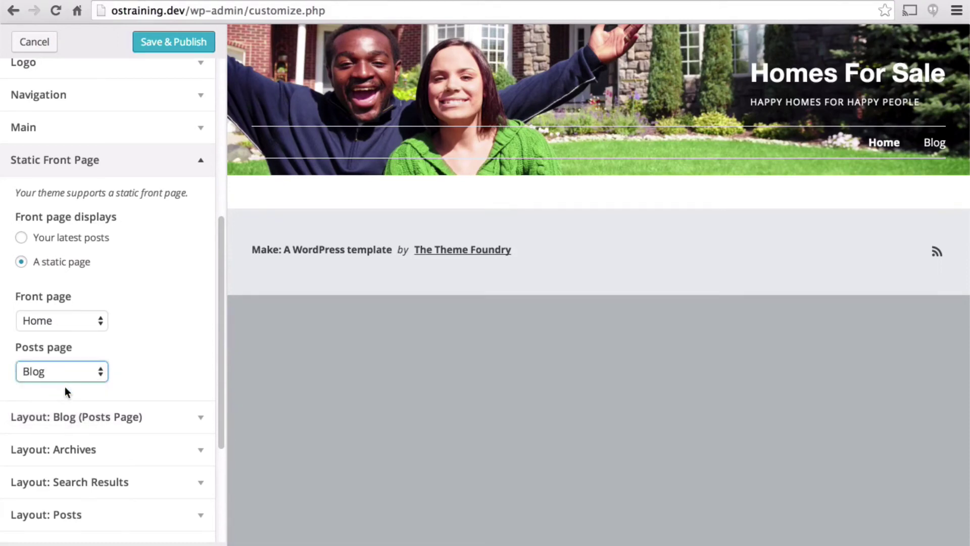
pyautogui.click(172, 40)
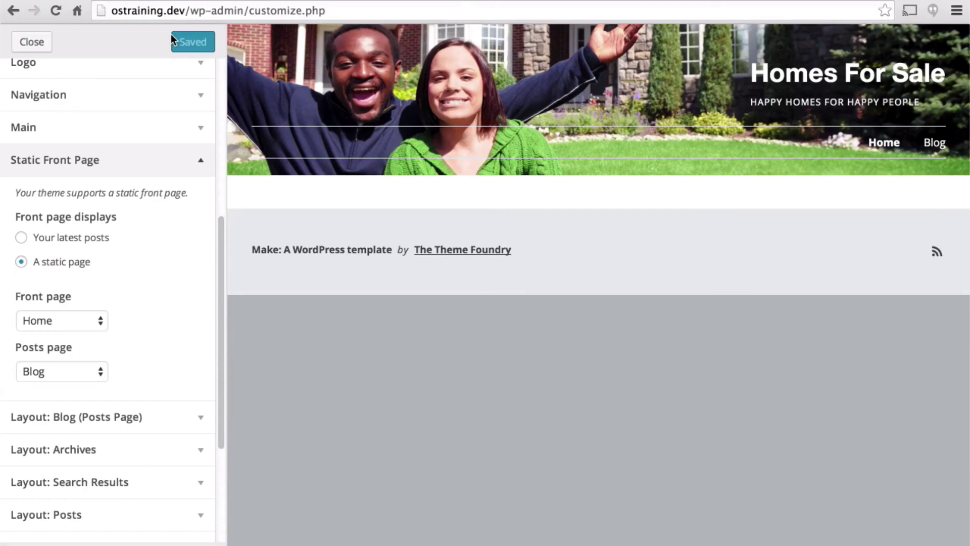
# Close the Customizer and reload the live front page to view the finished site.
pyautogui.click(48, 42)
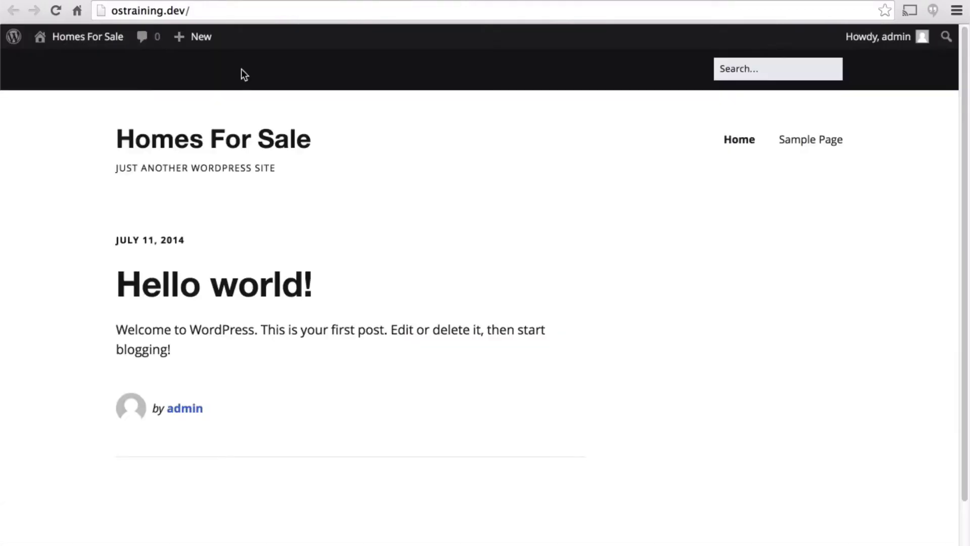
pyautogui.moveTo(107, 48)
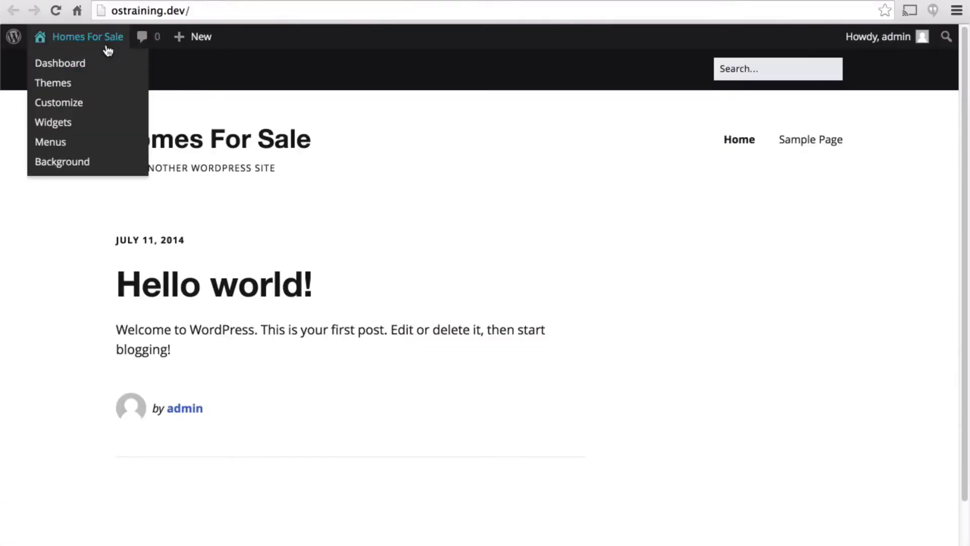
pyautogui.click(56, 10)
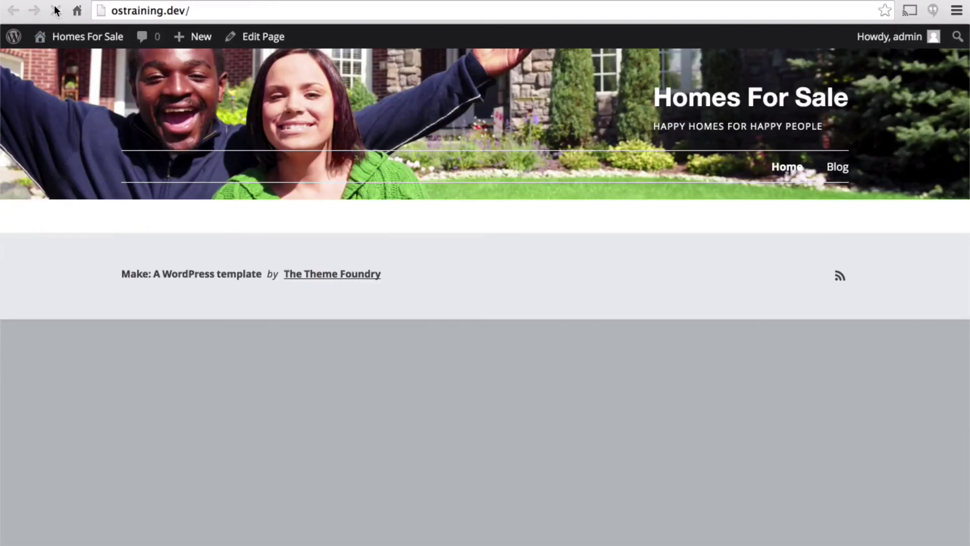
pyautogui.click(56, 10)
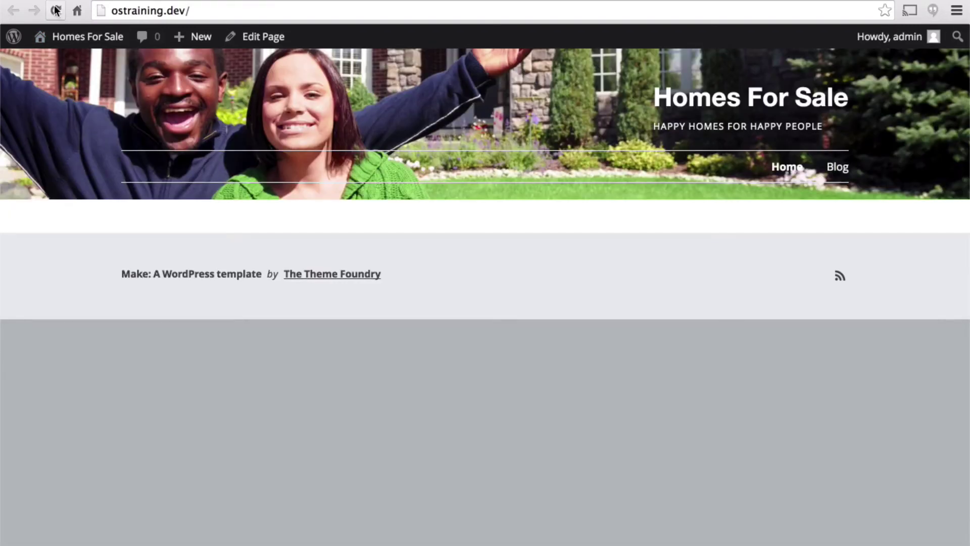